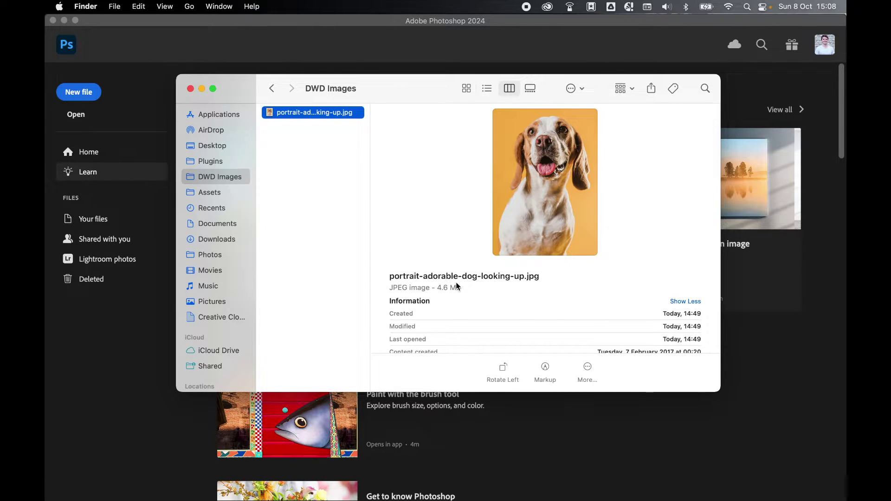
Open portrait-adorable-dog-looking-up.jpg from DWD Images in Adobe Photoshop 2024 via Open With.
right_click(318, 113)
mouse_move(353, 132)
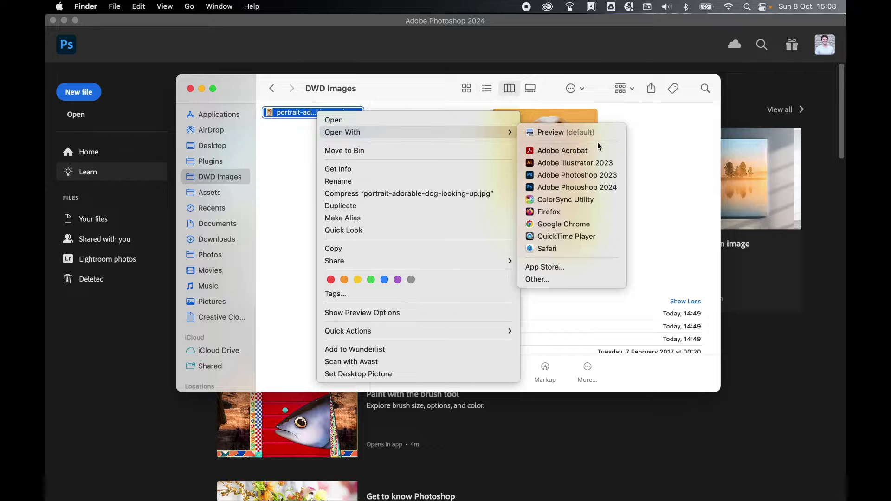
left_click(577, 187)
Check the image size (2656 × 3719 px, 200 ppi) and dismiss it unchanged.
left_click(204, 7)
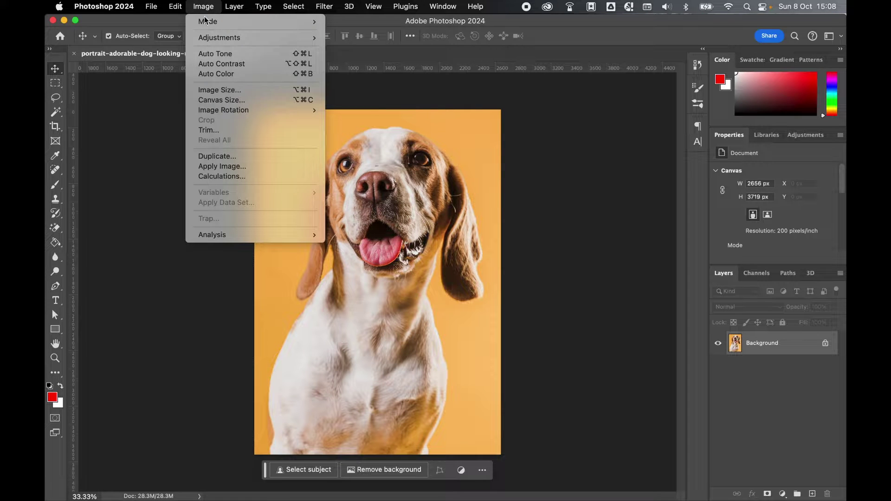
left_click(218, 90)
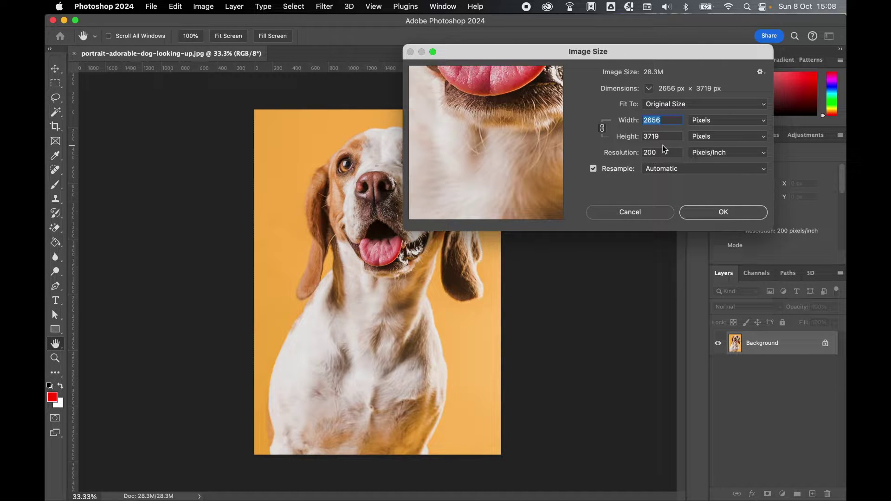
key("Escape")
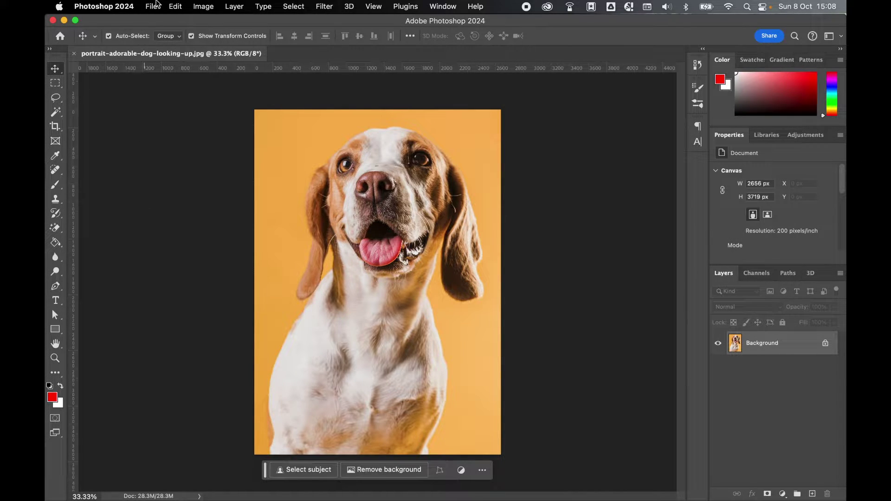
left_click(152, 6)
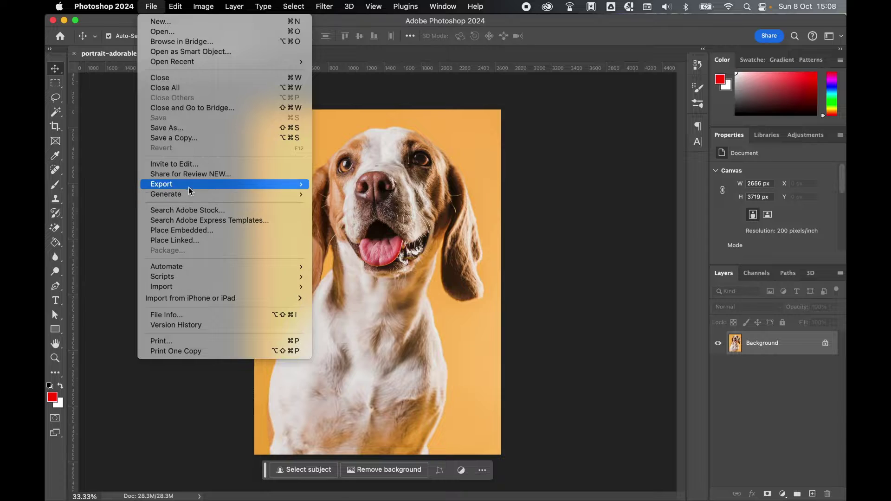
Open Save for Web (Legacy) in 2-Up, comparing the 28.3M original with JPEG Low at 254.1K.
mouse_move(271, 186)
left_click(388, 226)
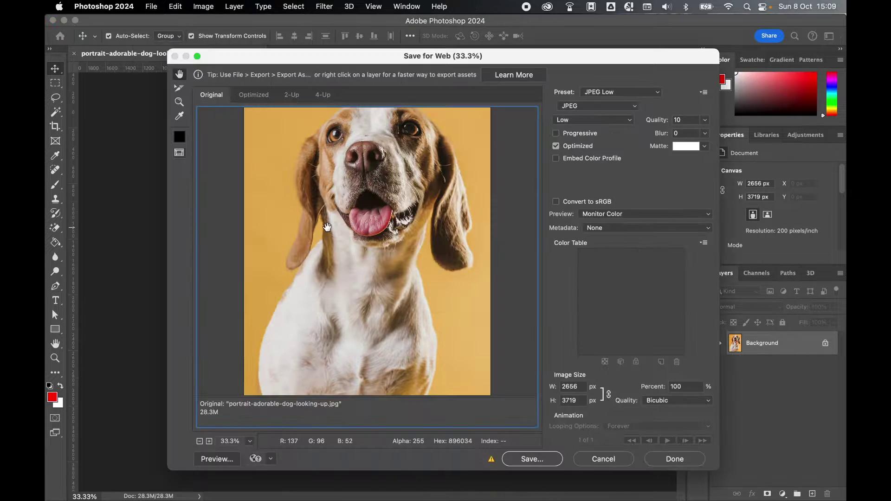
left_click(293, 101)
left_click(324, 264)
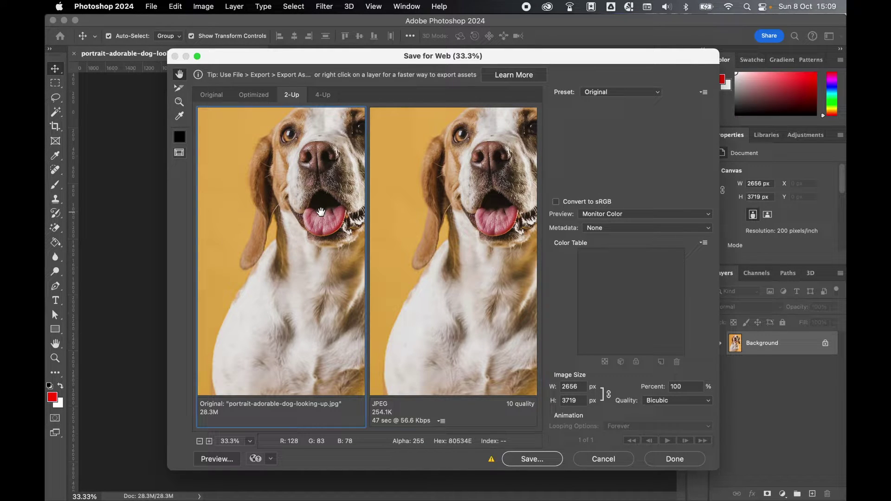
left_click(452, 241)
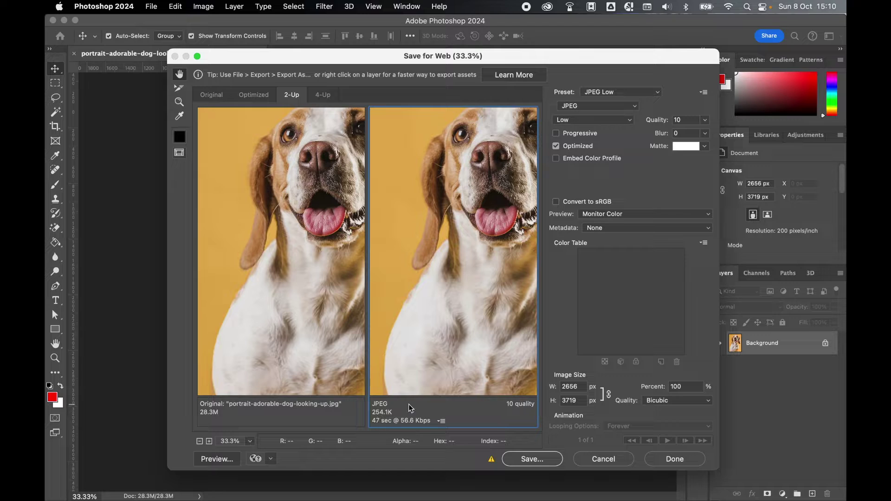
left_click(600, 106)
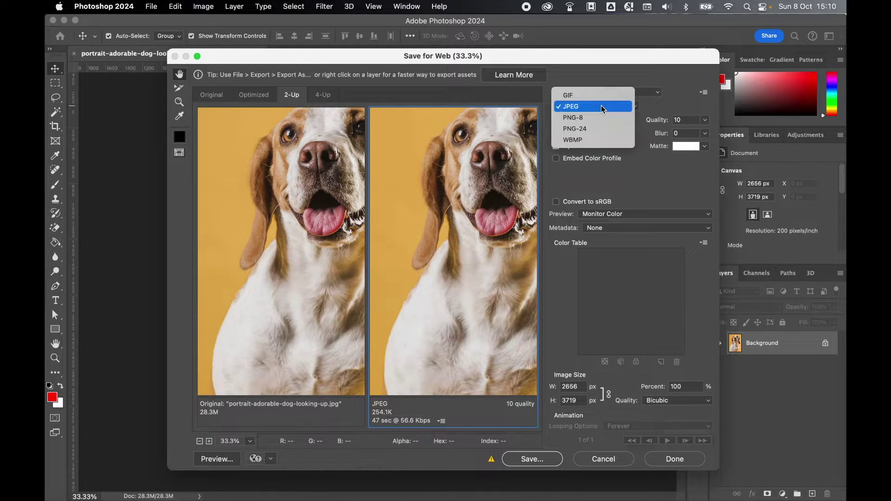
left_click(631, 107)
left_click(652, 93)
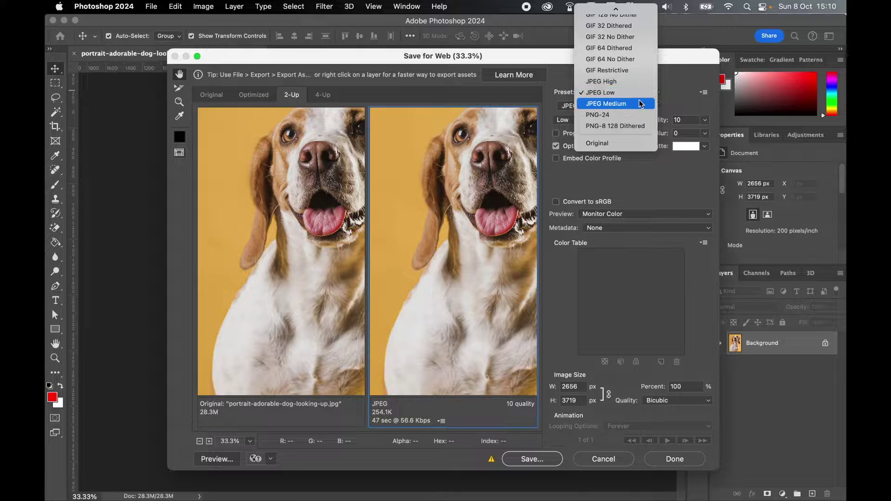
left_click(676, 94)
left_click(705, 120)
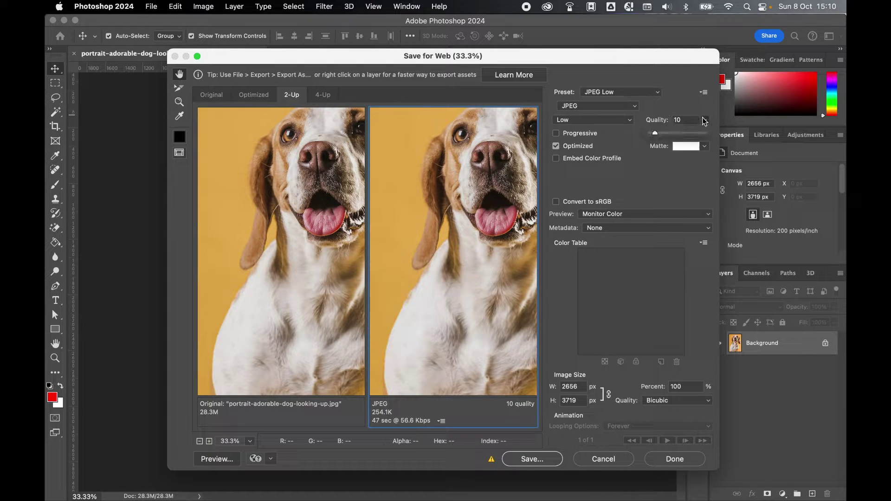
left_click_drag(655, 134, 689, 135)
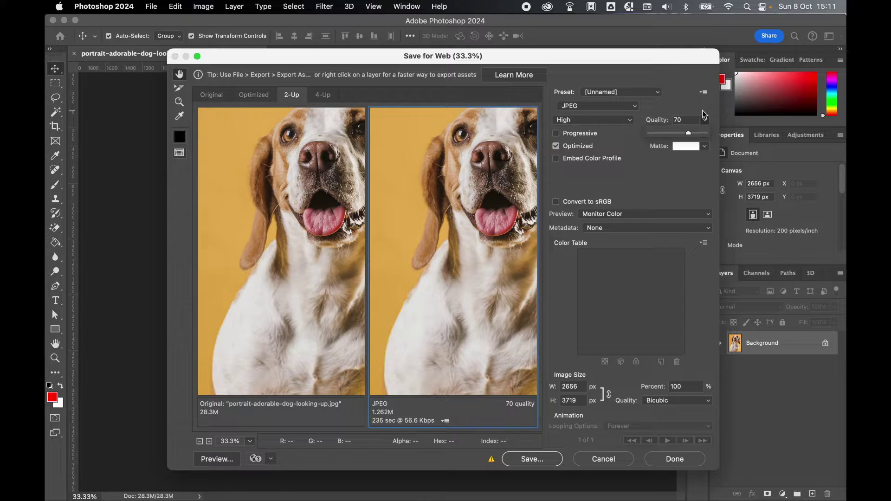
left_click_drag(688, 133, 655, 134)
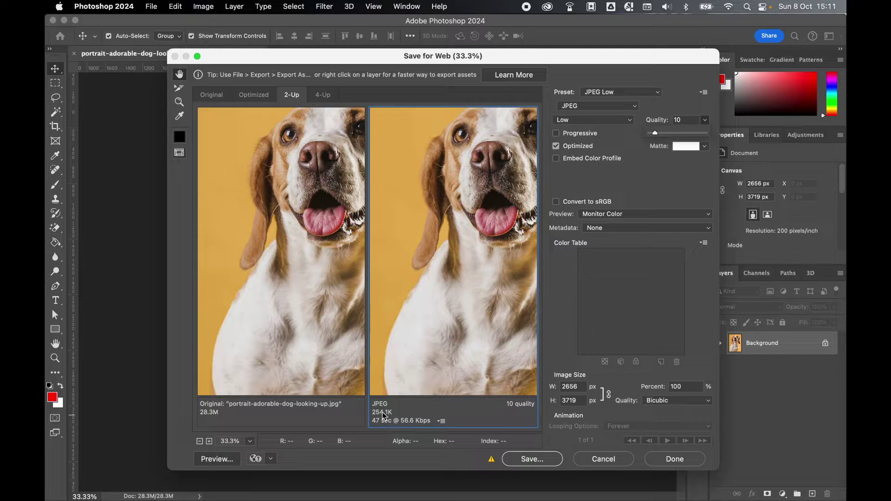
left_click(209, 442)
Zoom the previews to 66.7% and pan onto the dog's eyes, nose and tongue.
left_click(209, 442)
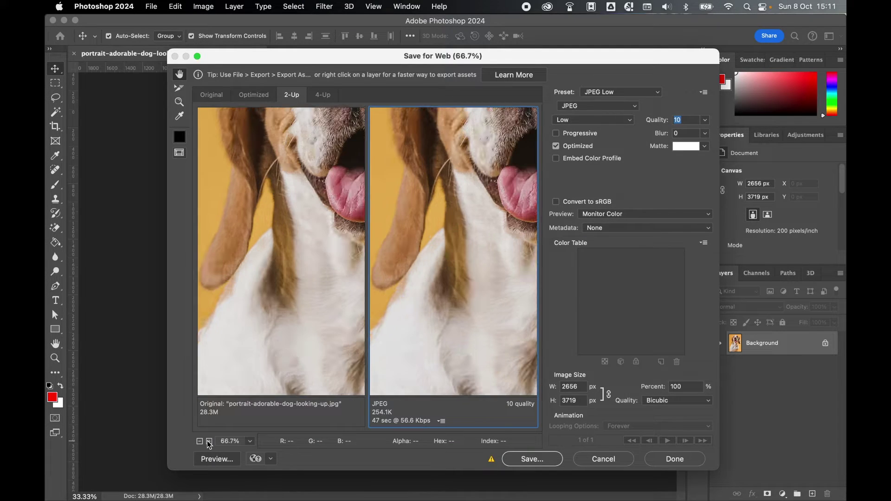
left_click_drag(388, 202, 401, 243)
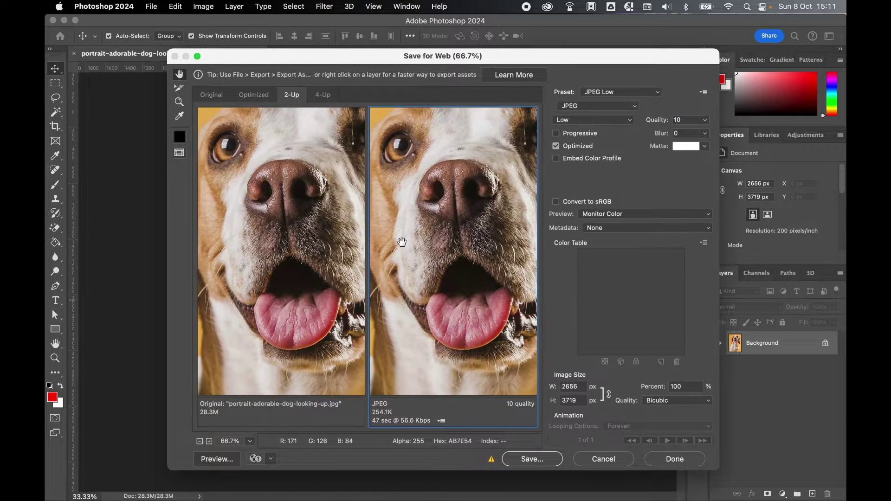
left_click_drag(418, 191, 395, 211)
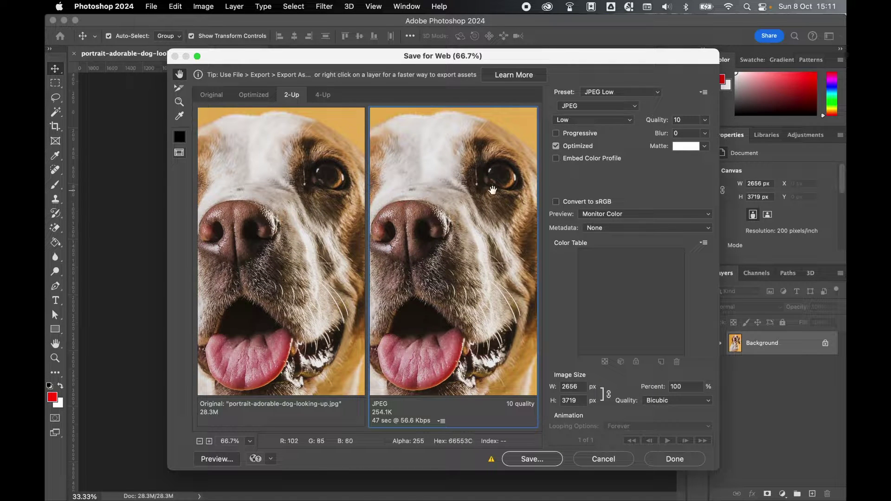
left_click_drag(488, 214, 442, 205)
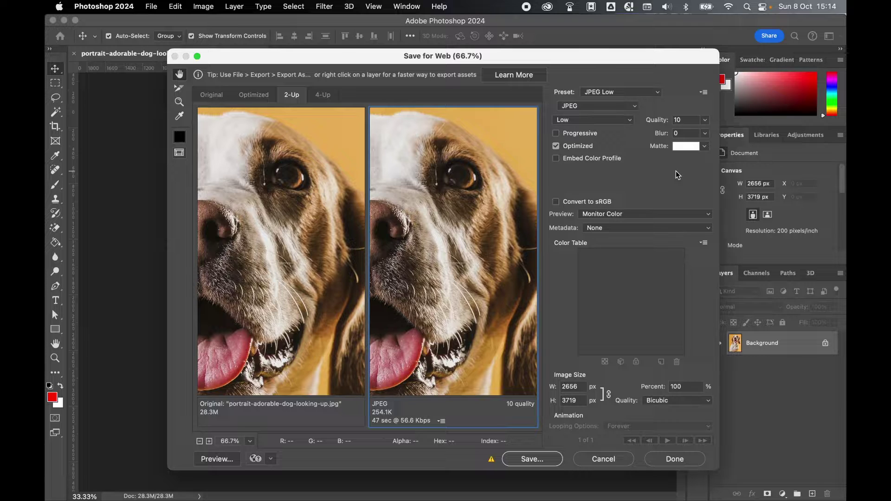
left_click(556, 146)
left_click(556, 133)
left_click(556, 146)
left_click(557, 147)
left_click(556, 133)
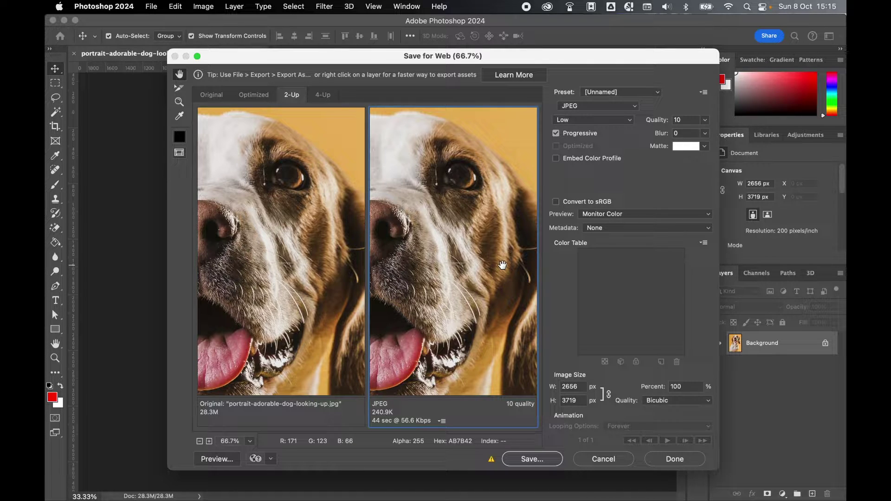
left_click(556, 133)
left_click(556, 146)
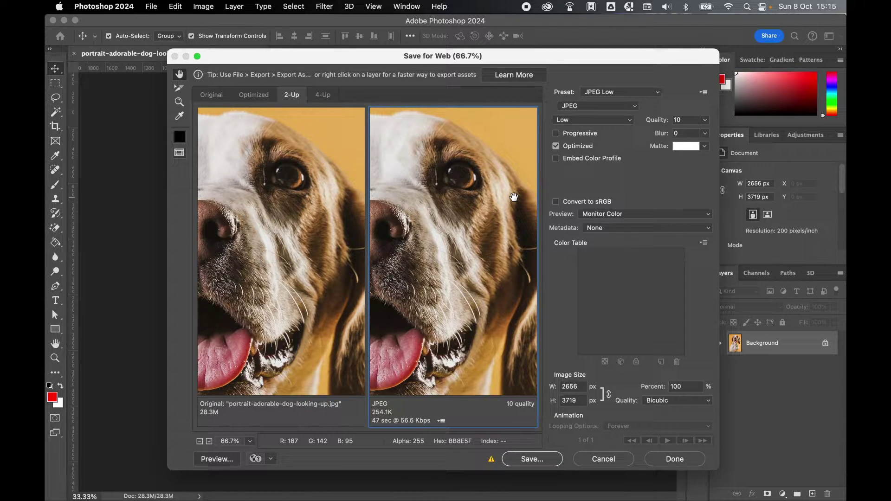
left_click(557, 147)
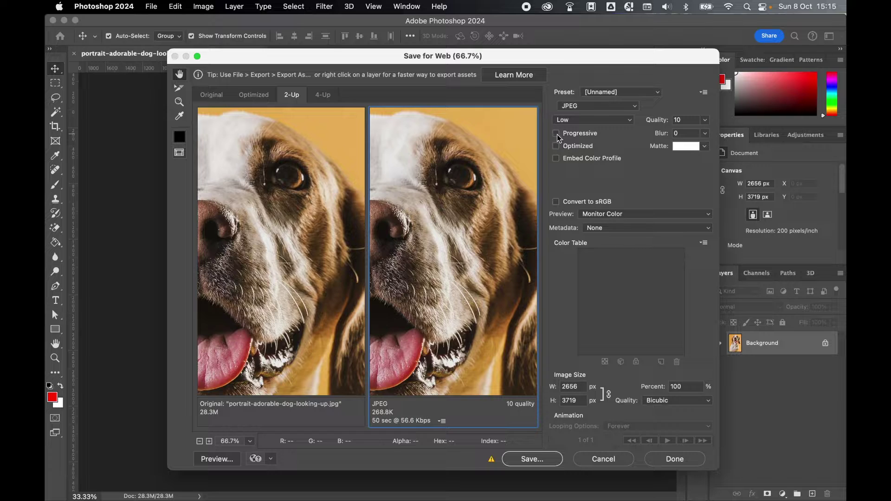
left_click(557, 134)
Enable Convert to sRGB, keep Monitor Color preview, and set Metadata to All.
left_click(556, 202)
left_click(614, 215)
left_click(614, 215)
left_click(598, 229)
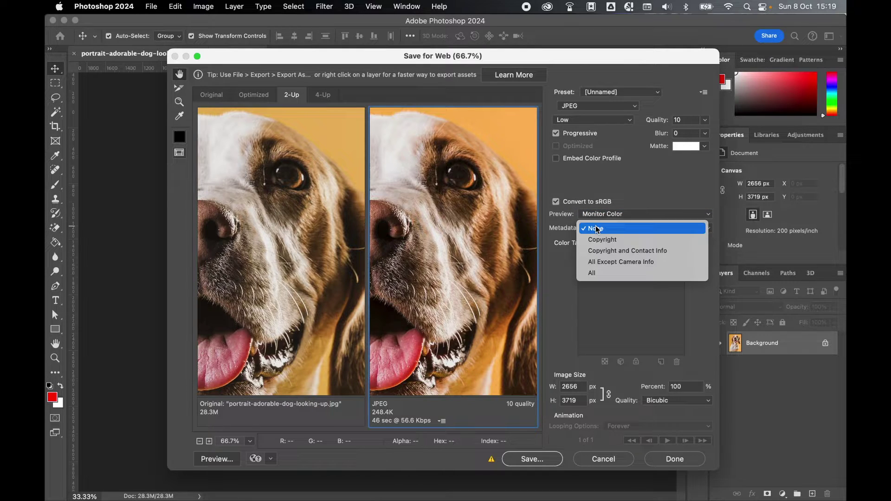
left_click(593, 273)
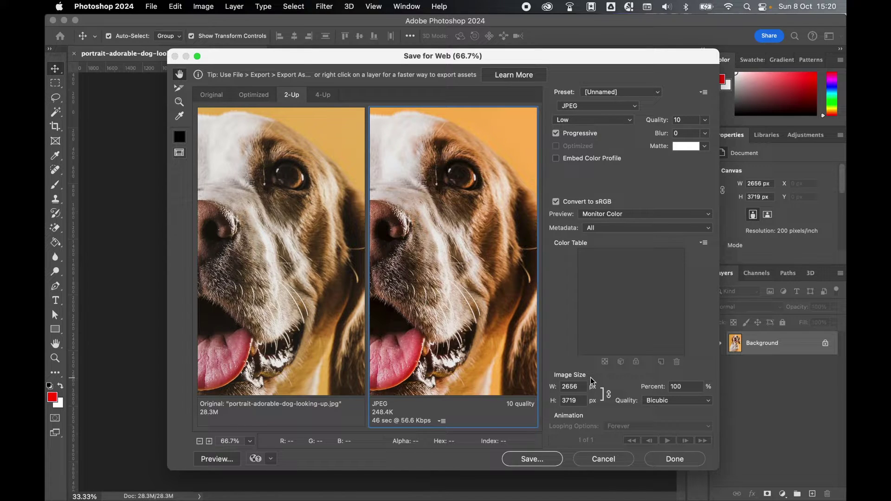
Resize the export to 1000 px wide, trying Nearest Neighbor and Bicubic Smoother before choosing Bicubic.
double_click(576, 387)
type("1000")
left_click(654, 402)
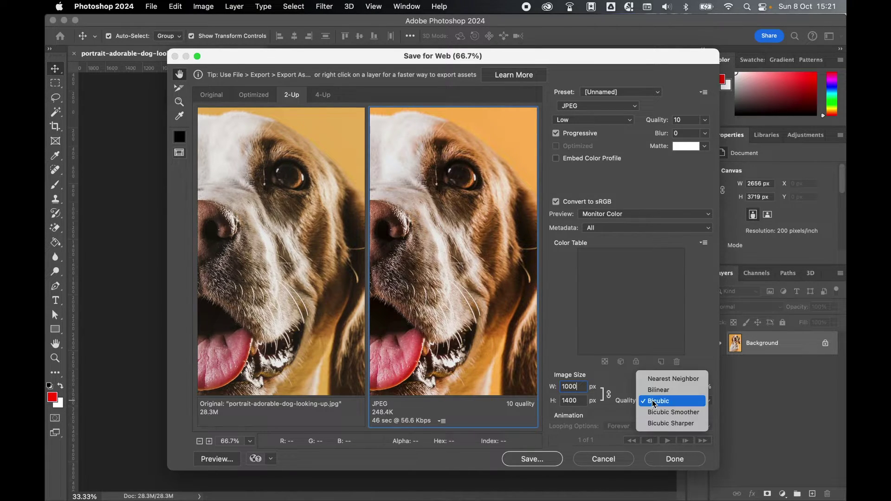
left_click(672, 379)
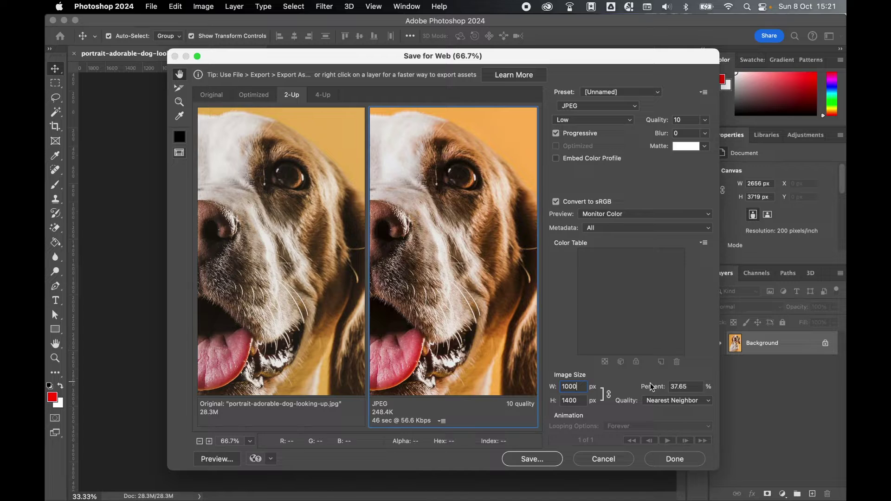
left_click(656, 401)
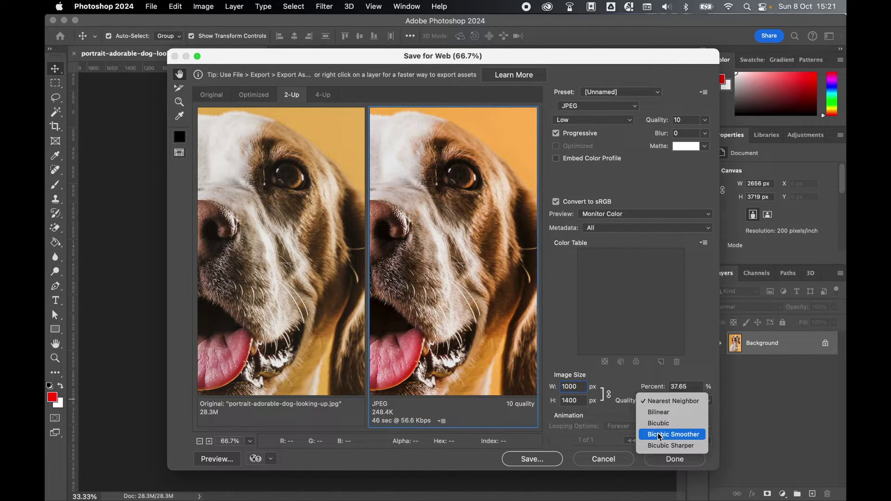
left_click(660, 435)
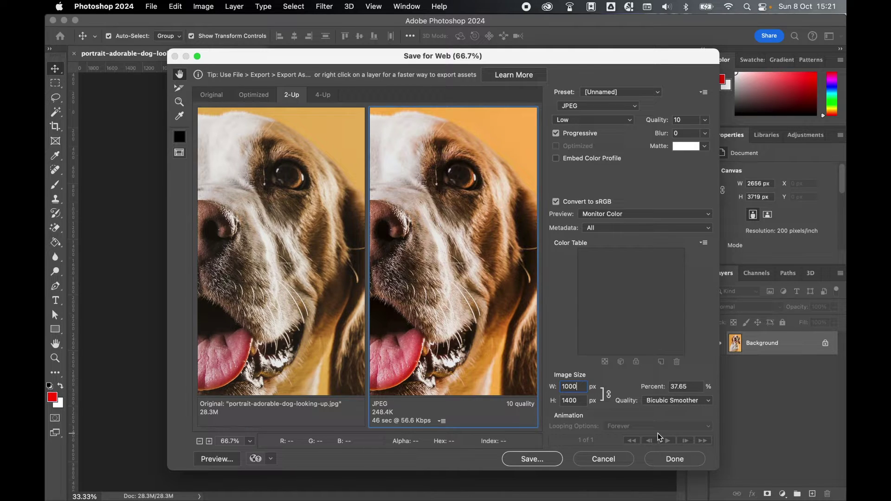
left_click(672, 402)
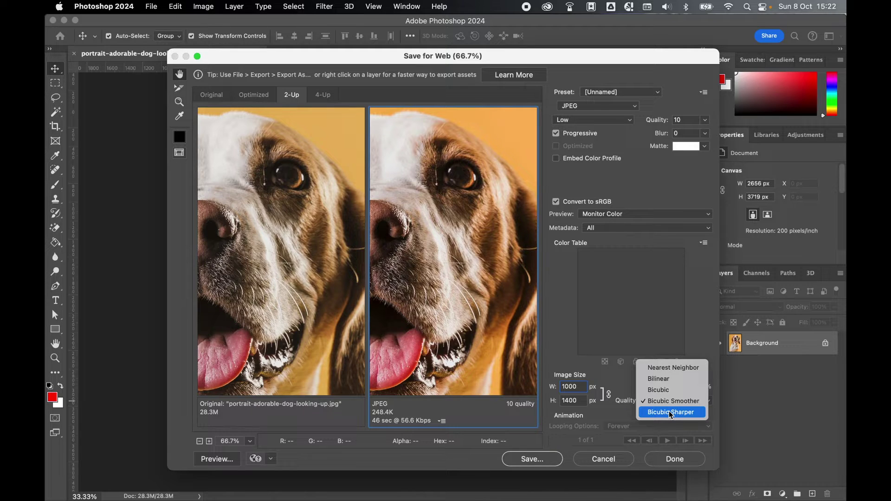
left_click(664, 395)
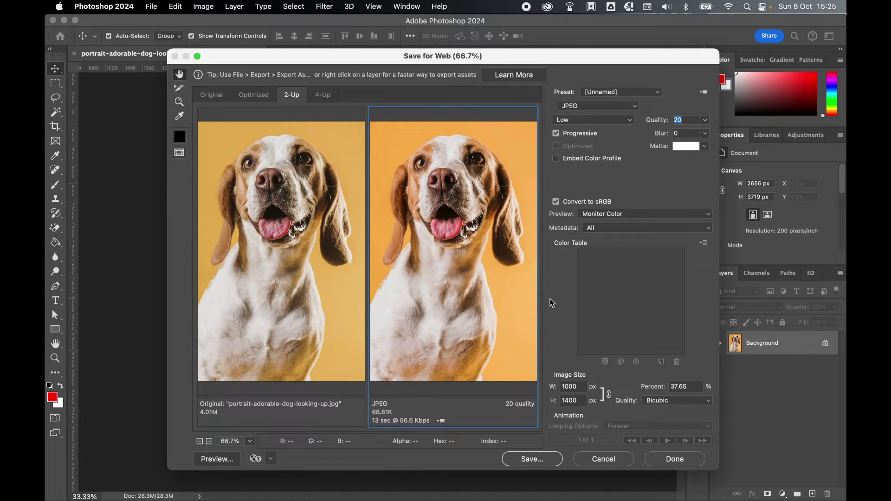
Save the optimized JPEG as dog_saveforweb.jpg.
left_click(531, 459)
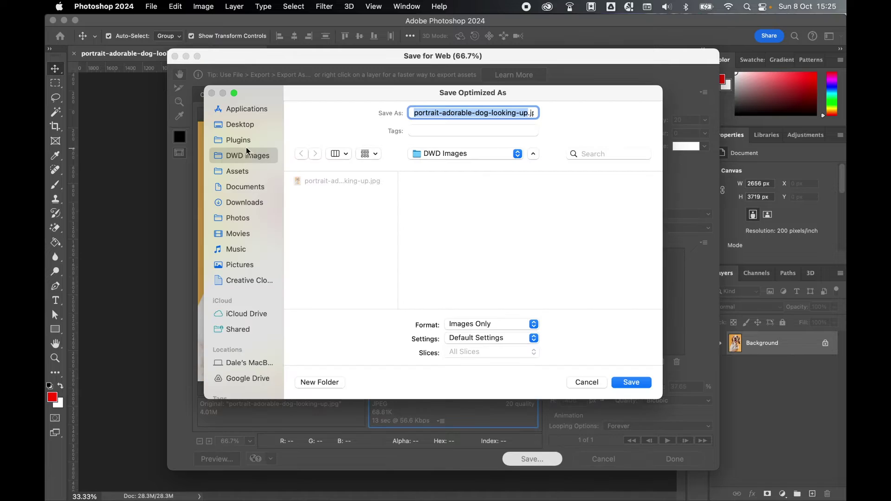
type("dog_b")
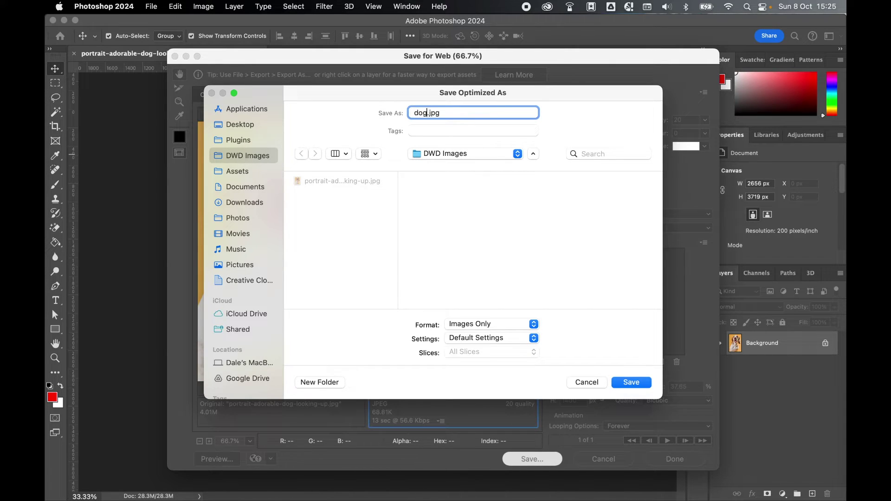
key("BackSpace")
type("saveforweb")
left_click(631, 382)
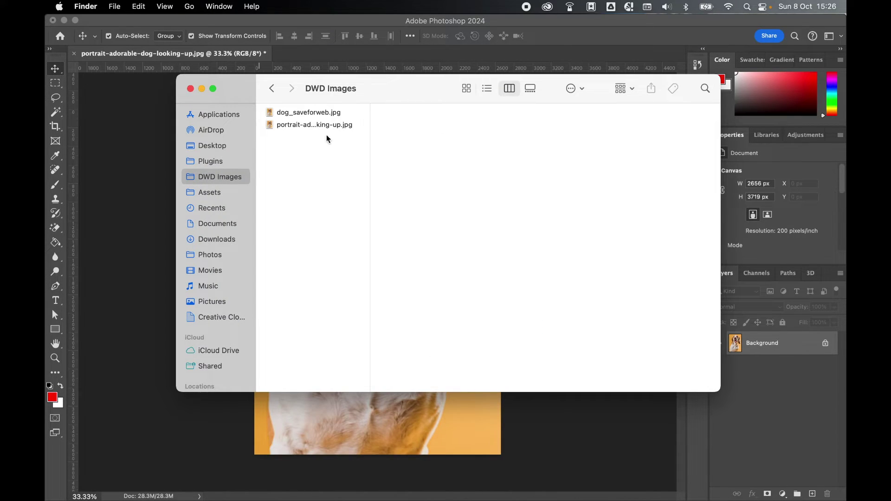
Quick Look the 4.6 MB original and the 75 KB dog_saveforweb.jpg to compare them.
left_click(335, 126)
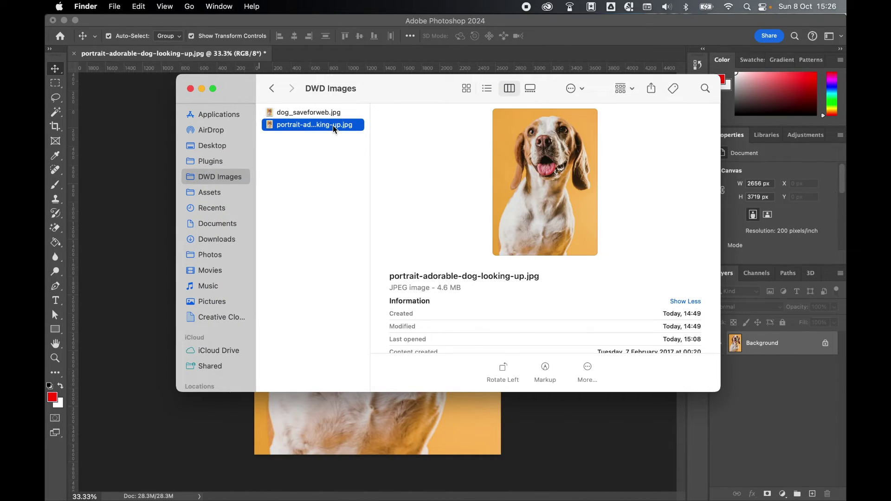
key("space")
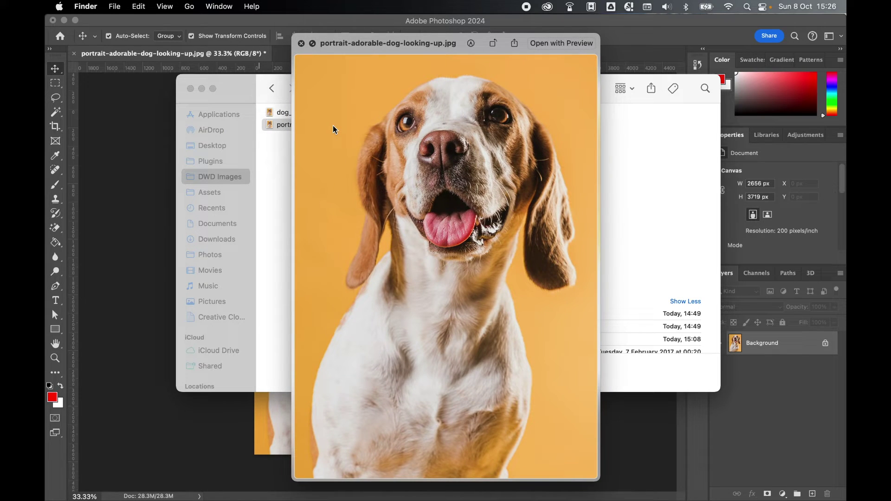
key("space")
left_click(332, 113)
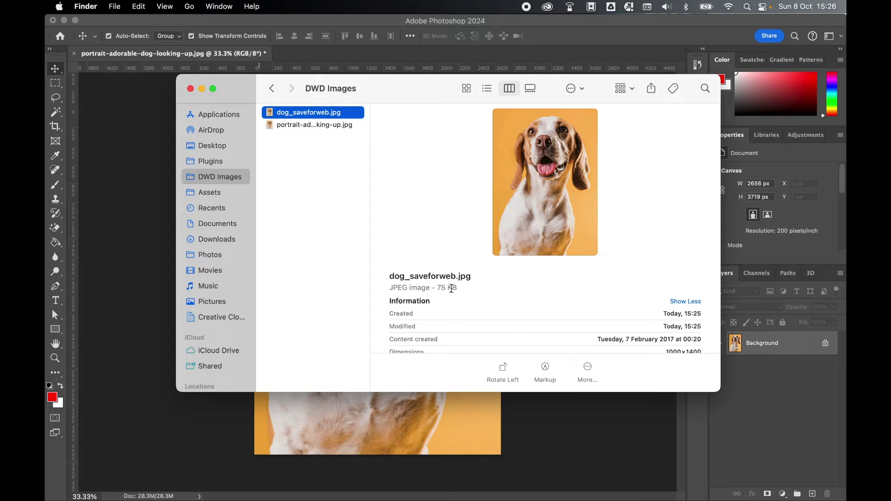
key("space")
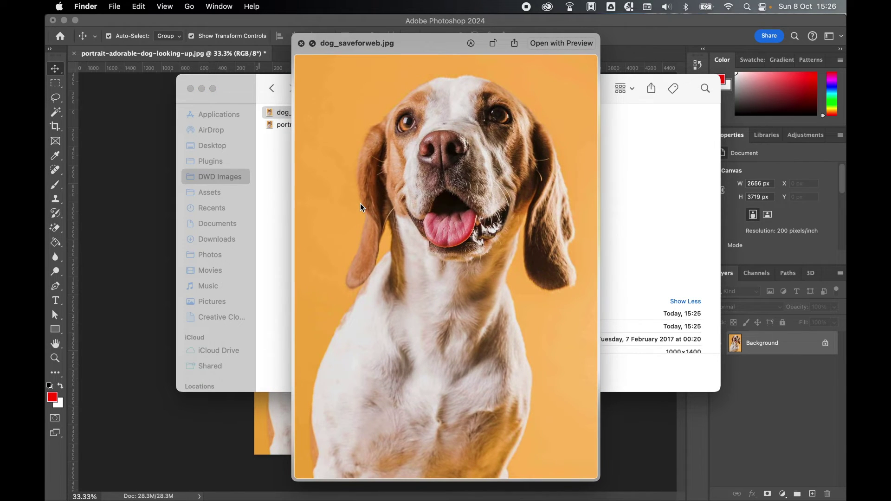